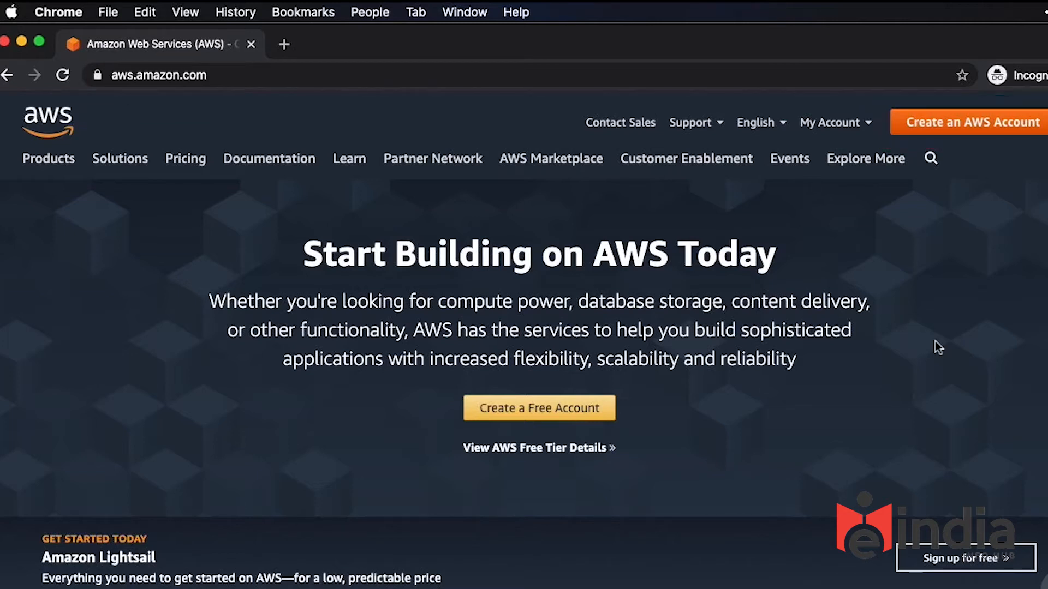
Step: Begin a new AWS account signup, entering the email address and the password fields
click(985, 130)
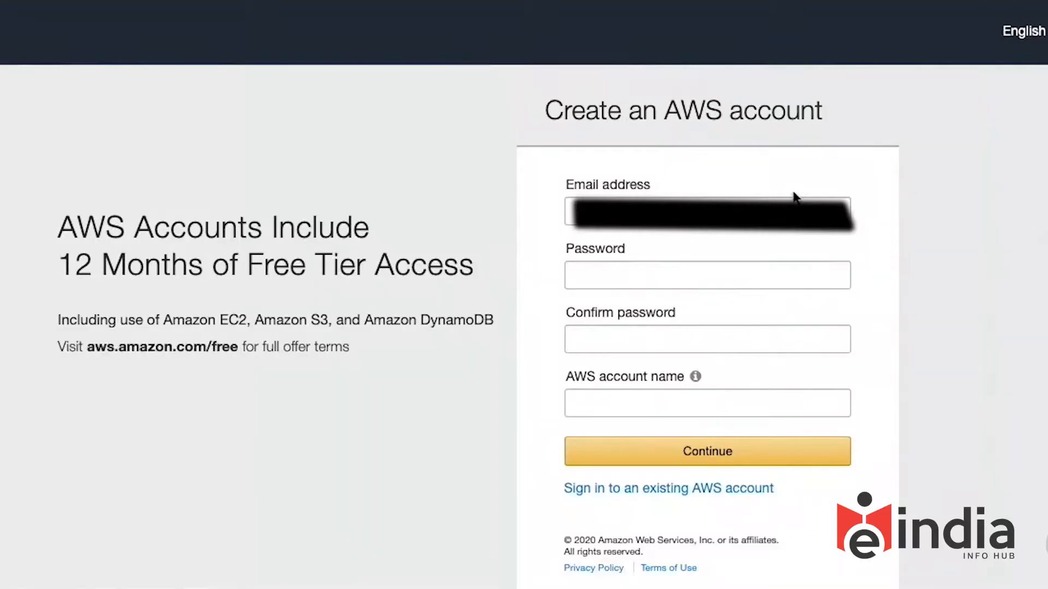
text(c)
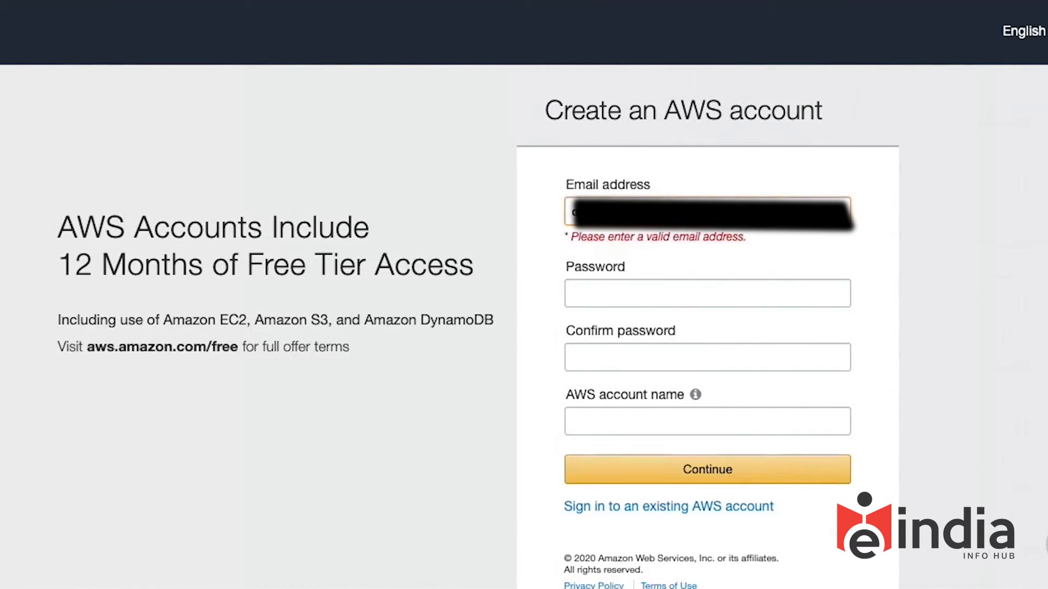
key(Tab)
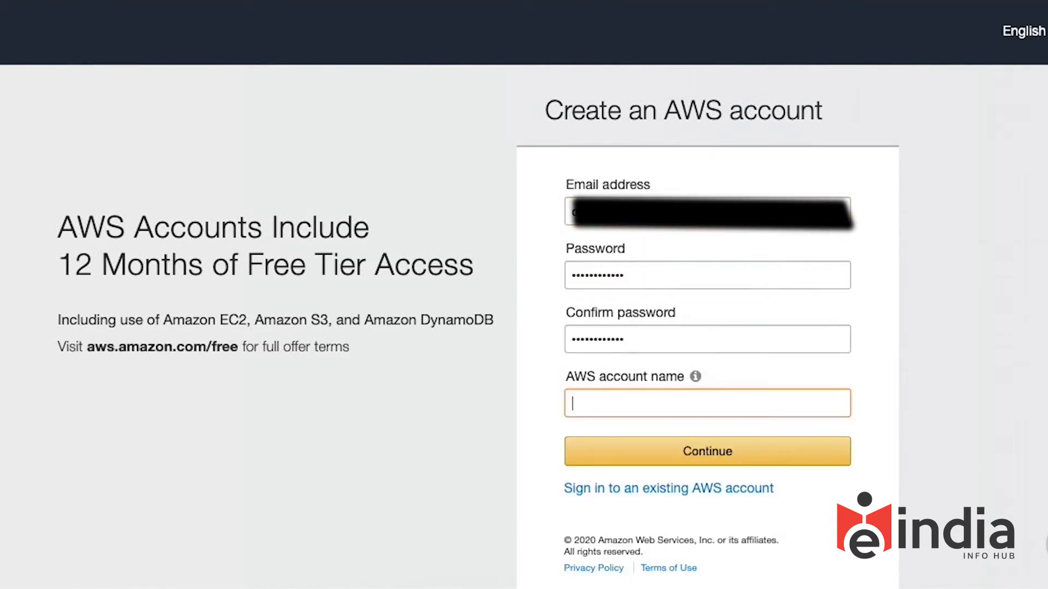
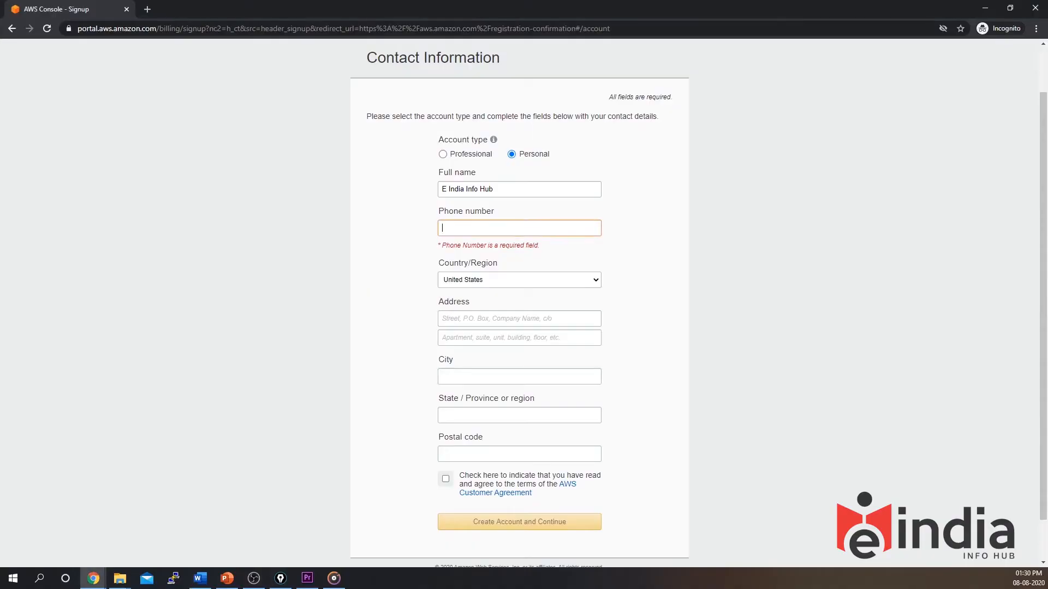
Step: Keep the Personal account type and select India as the country
click(481, 155)
click(513, 155)
click(448, 283)
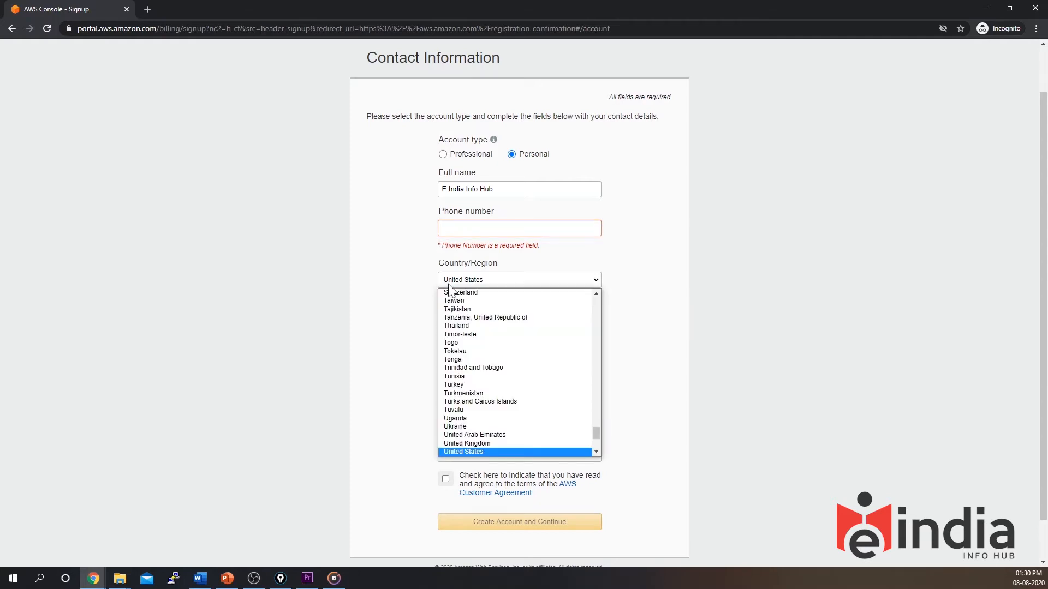
text(india)
key(Return)
Step: Fill in both address lines, the city, the state or province, and the postal code
key(Tab)
text(xxxxxx)
key(Tab)
text(xxxxx)
key(Tab)
text(xxxxx)
scroll(463, 421, down, 2)
key(Tab)
text(xxxxxx)
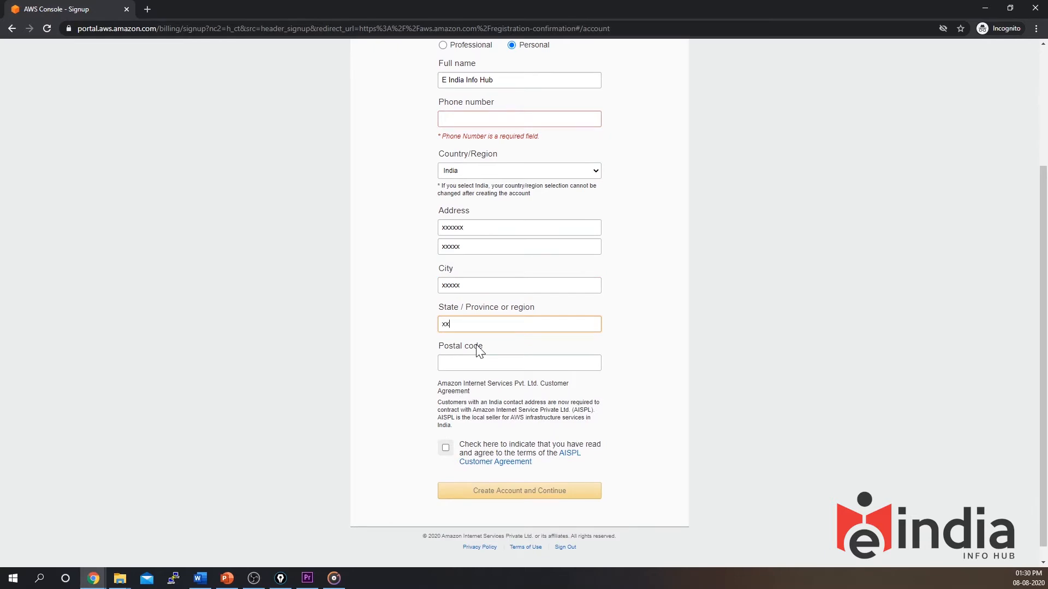
key(Tab)
text(xxxxxxx)
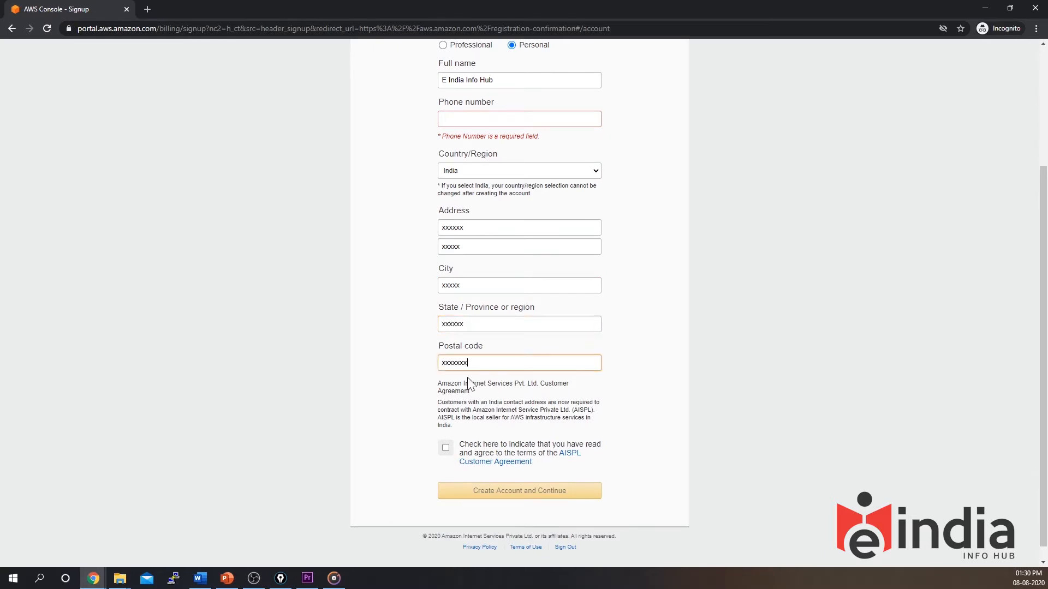
Step: Accept the AISPL customer agreement, enter the phone number, and create the account
click(445, 448)
scroll(580, 352, up, 2)
click(472, 229)
text(999999999)
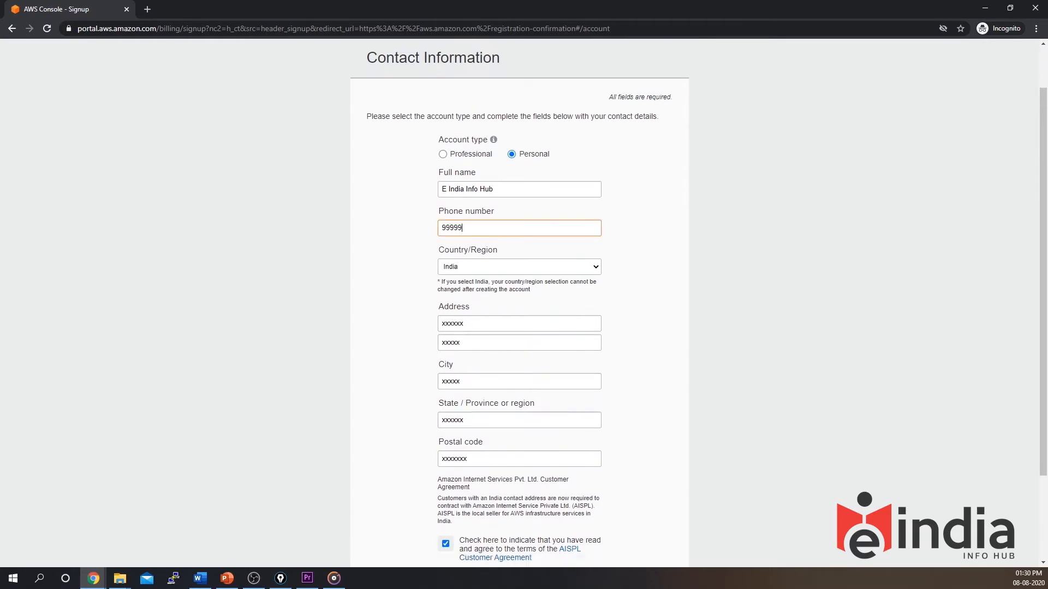
text(9)
scroll(455, 243, down, 2)
click(460, 472)
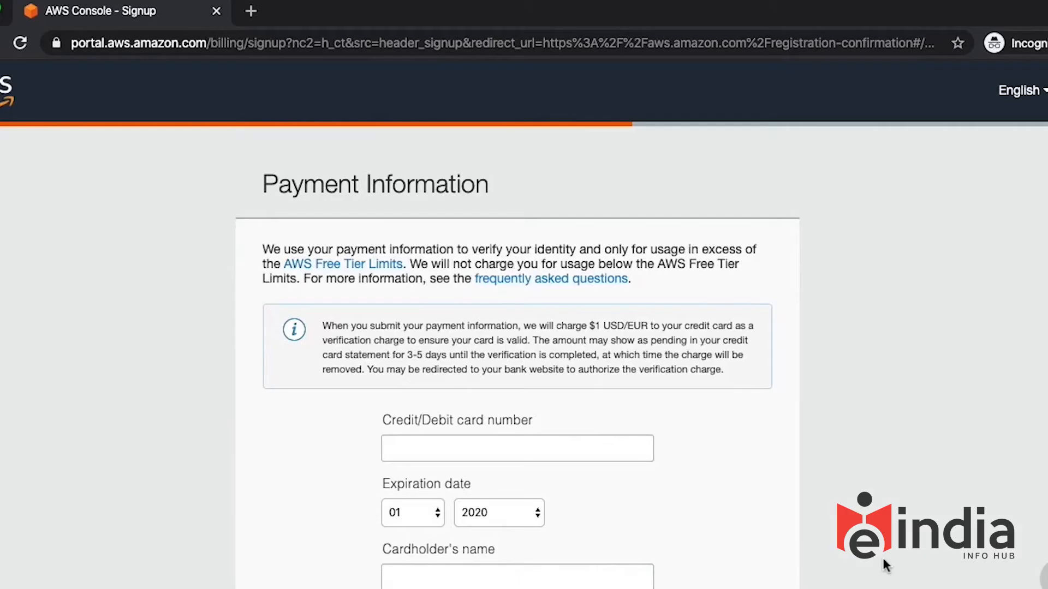
Step: Submit the entered credit card details with Verify and Add
scroll(554, 334, down, 2)
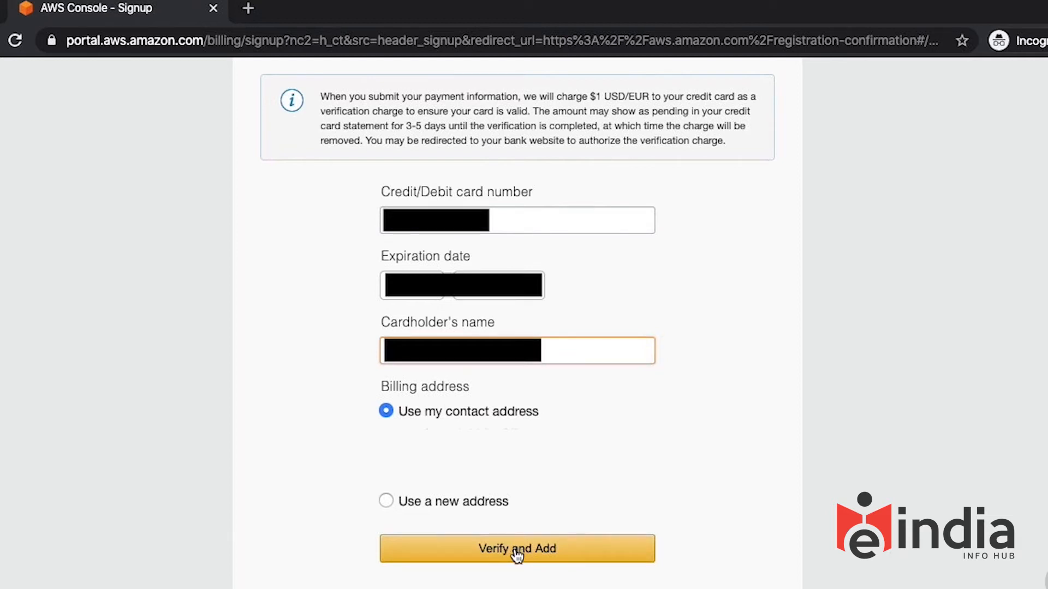
click(515, 551)
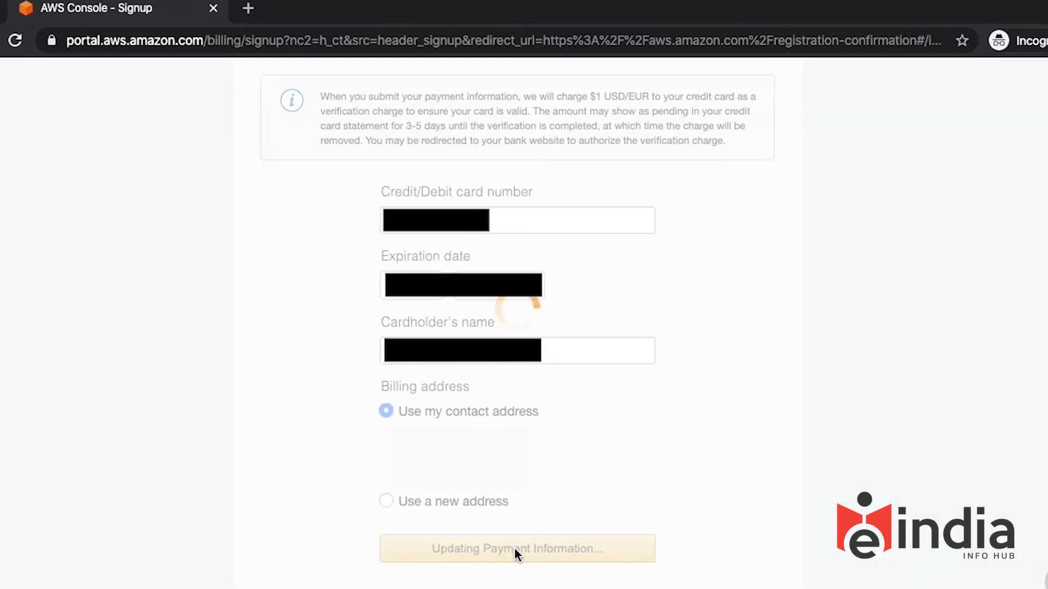
scroll(687, 458, down, 2)
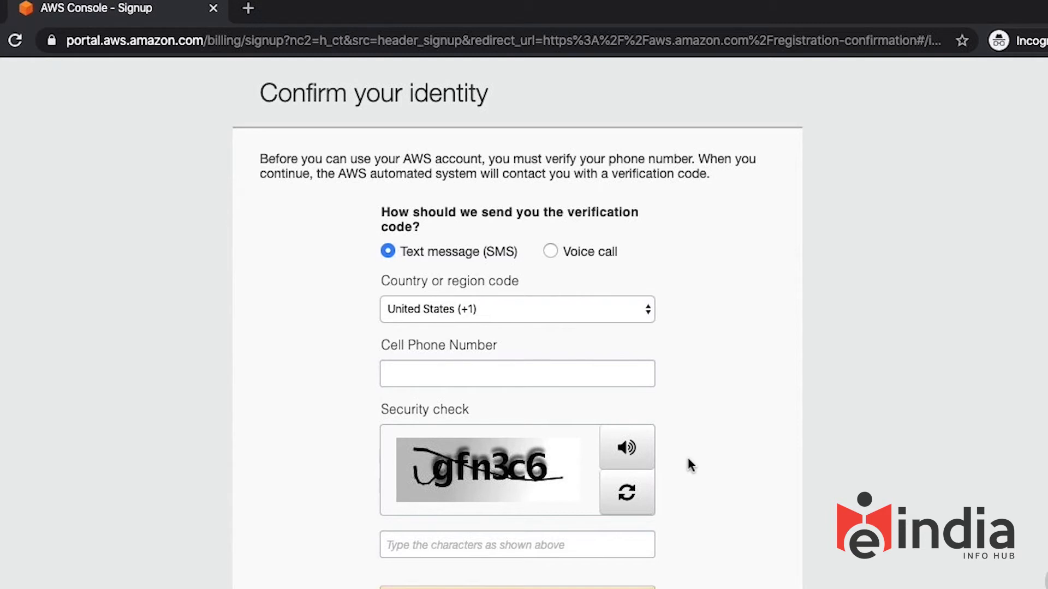
Step: Send the SMS verification, enter the received code to confirm identity, then continue to support plans
scroll(695, 418, down, 3)
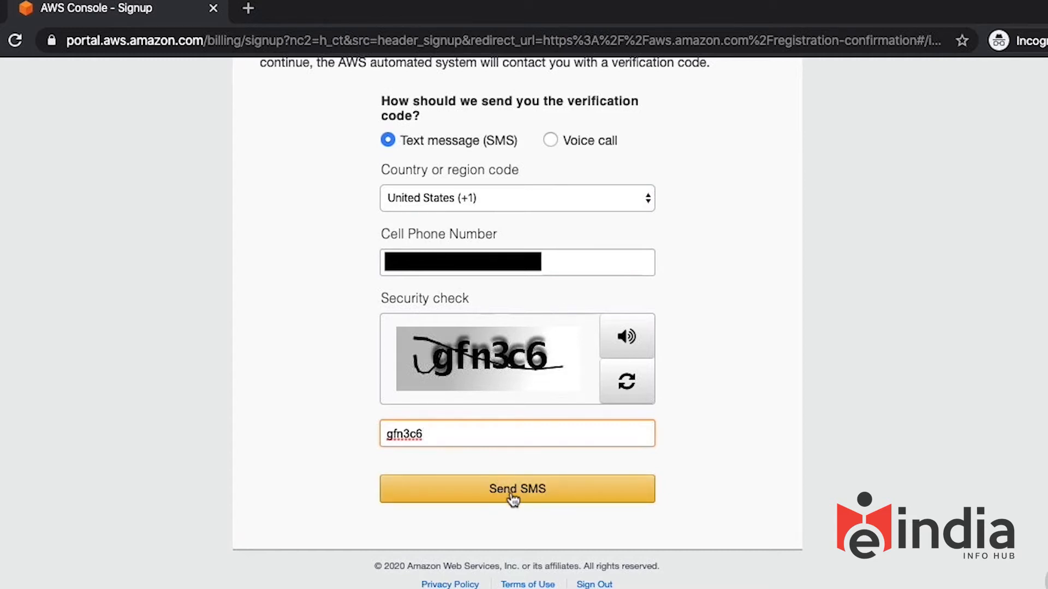
click(516, 500)
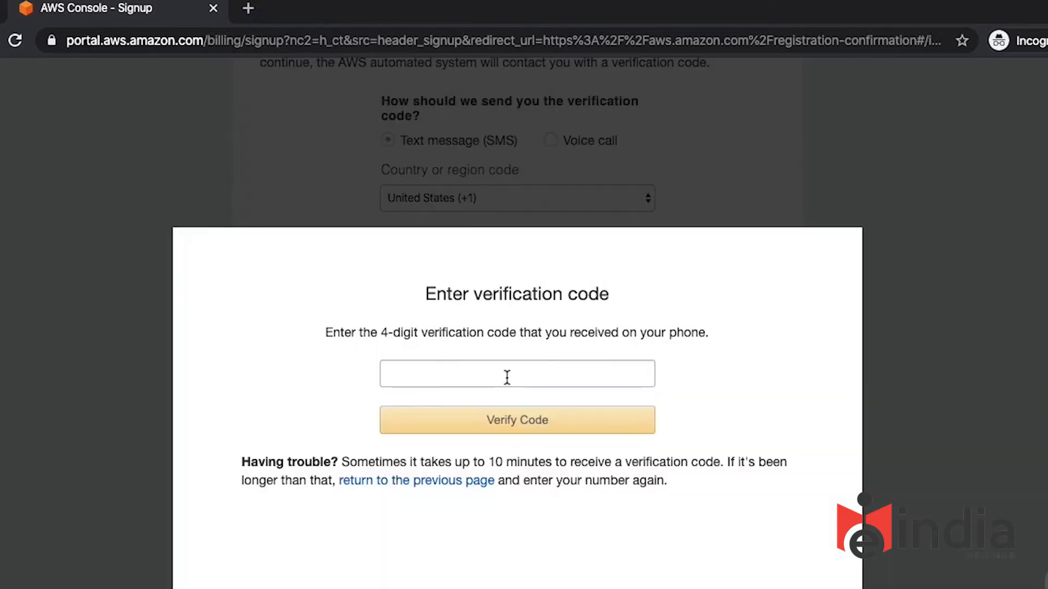
click(507, 378)
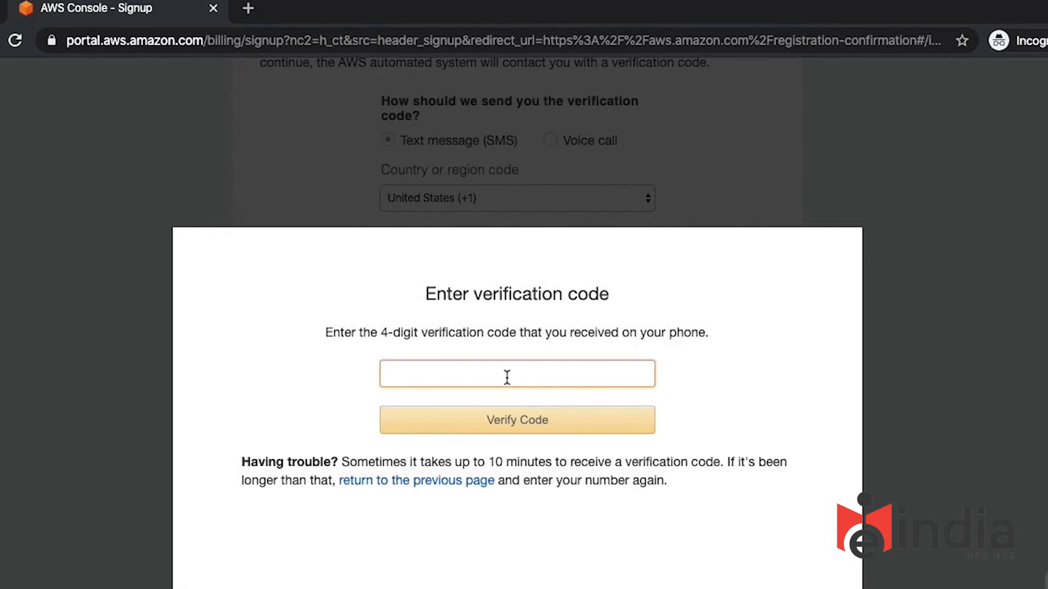
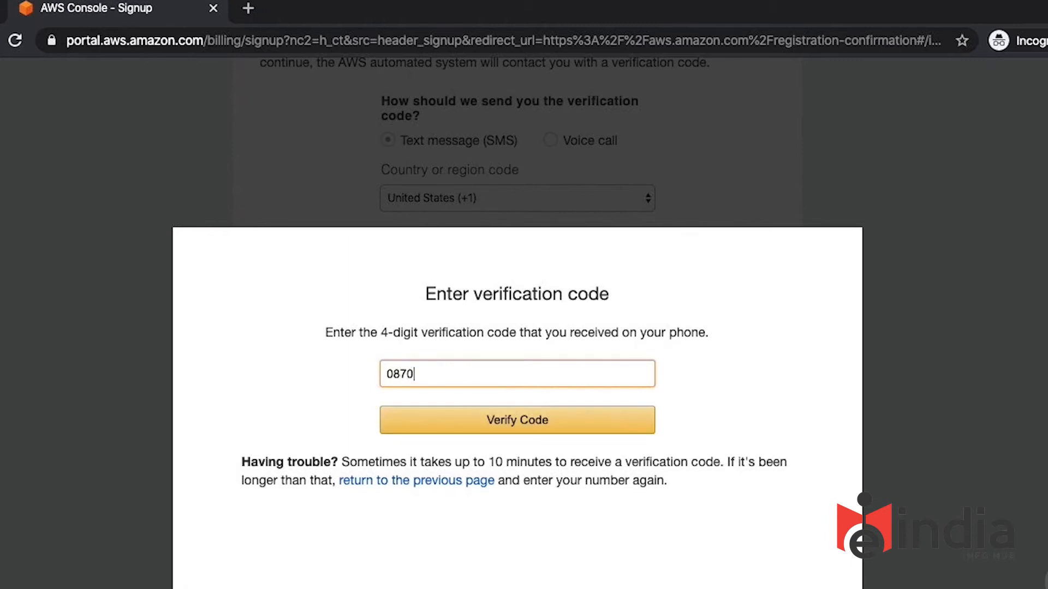
click(532, 429)
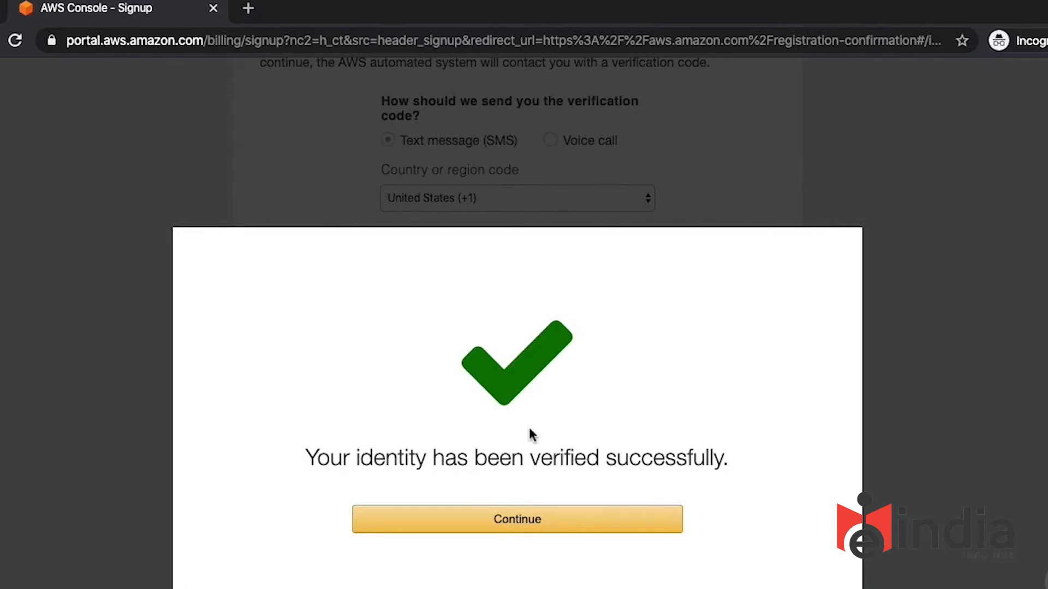
click(524, 518)
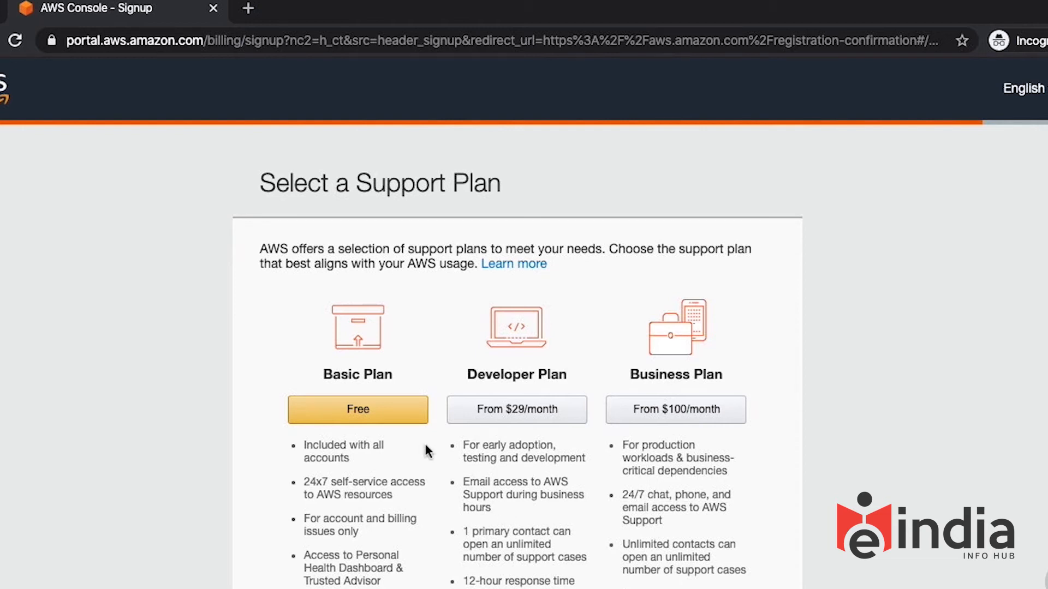
Step: Choose the free Basic support plan and go to the console sign-in page
click(378, 412)
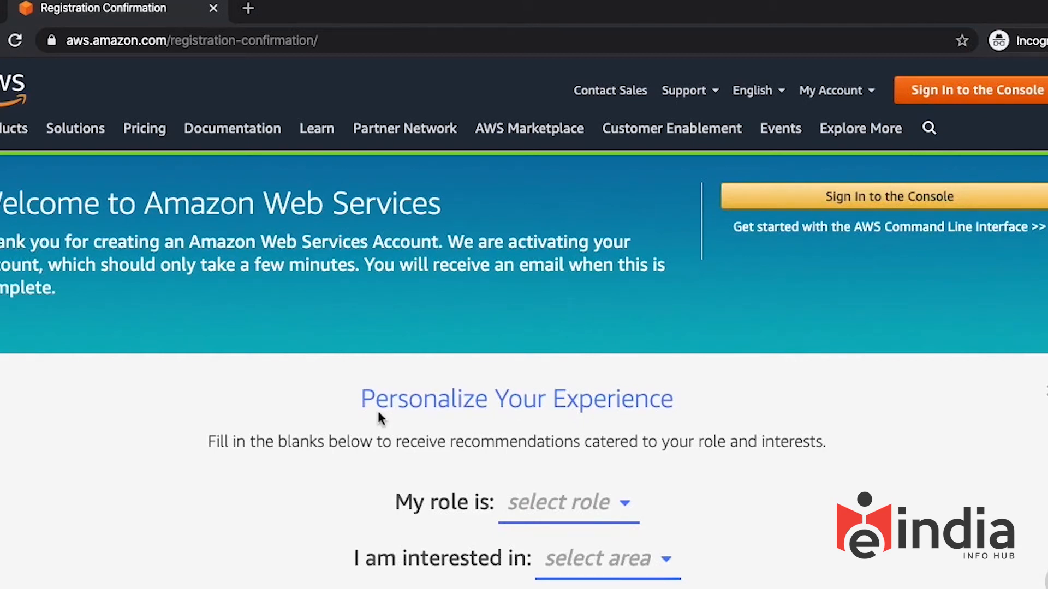
click(826, 201)
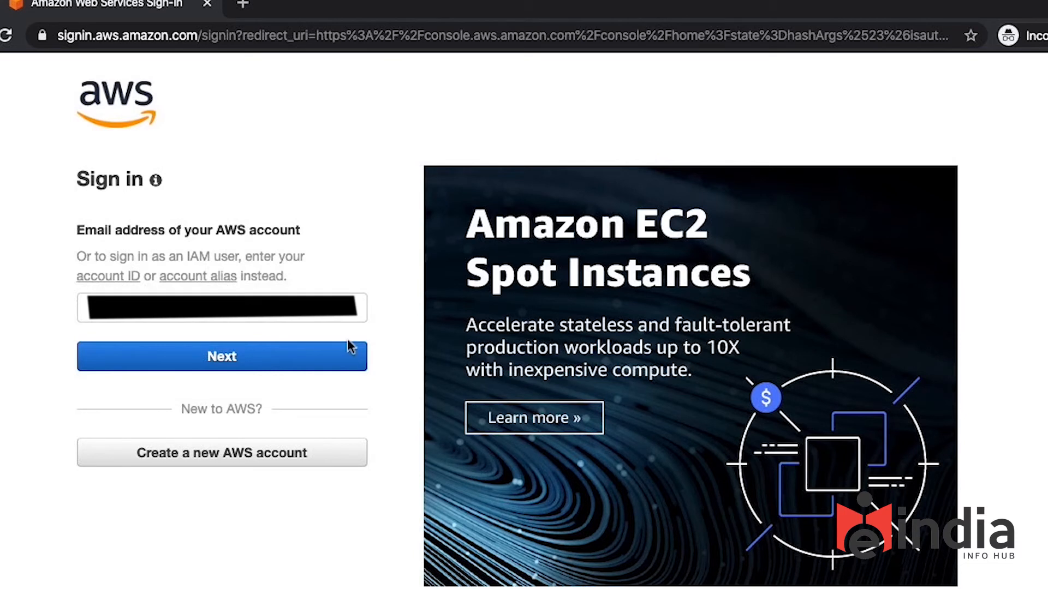
Step: Sign in to the console with the new account's email and password
click(218, 308)
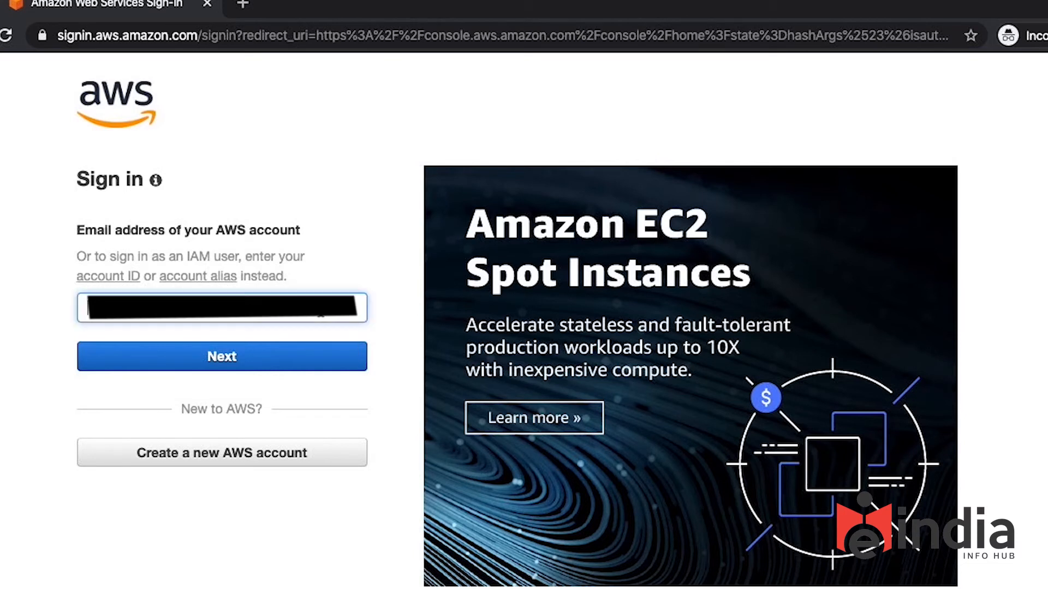
click(232, 357)
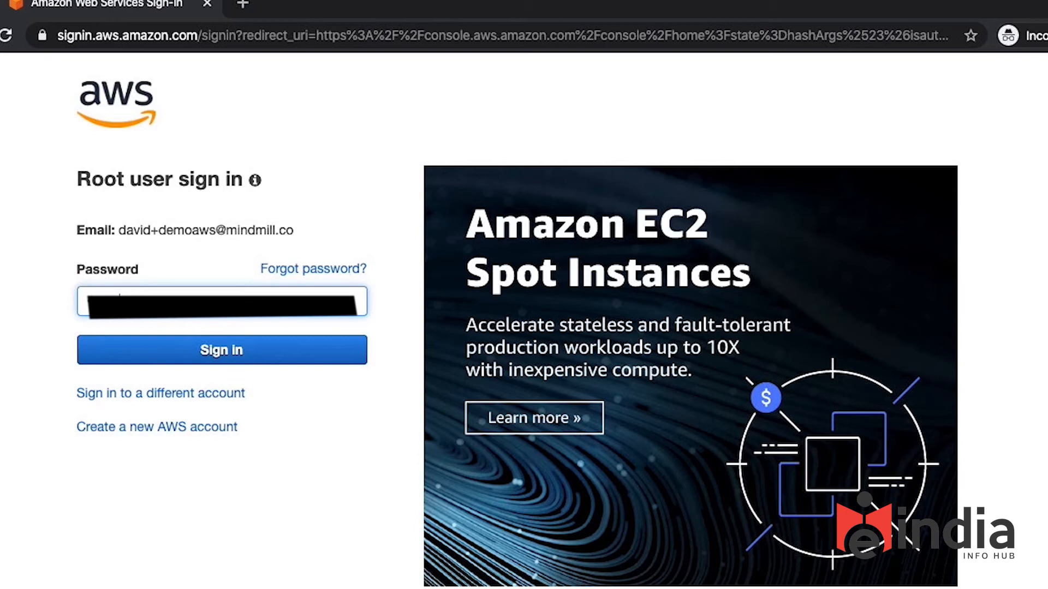
click(250, 349)
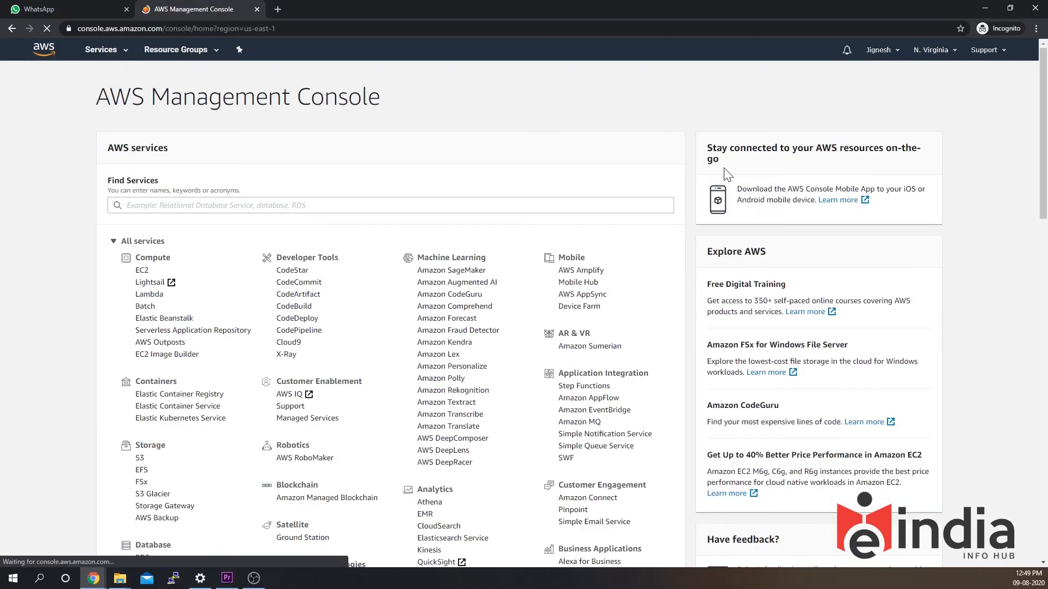
Step: Go to the Budgets section of the Billing Dashboard from the account menu
click(880, 50)
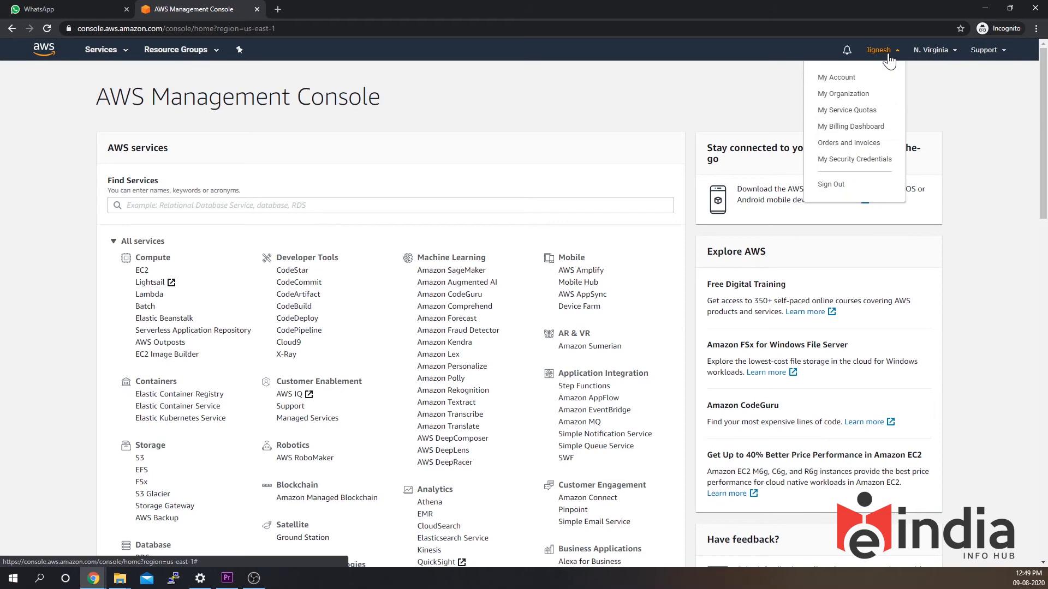
click(853, 127)
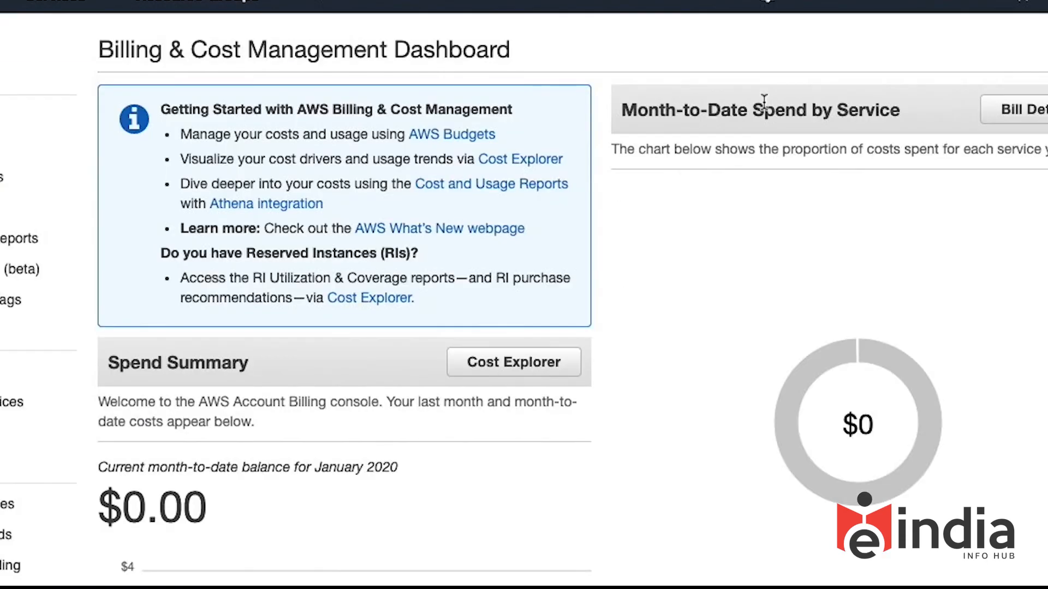
click(2, 145)
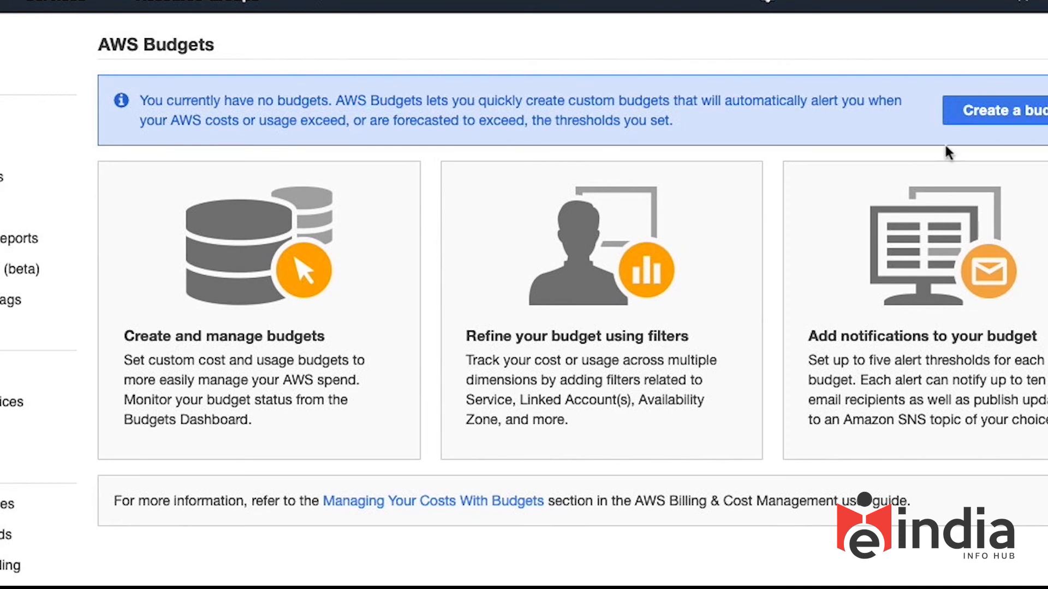
Step: Draft a cost budget named 'Monthly Budget' with a fixed budgeted amount of 10.00
click(980, 112)
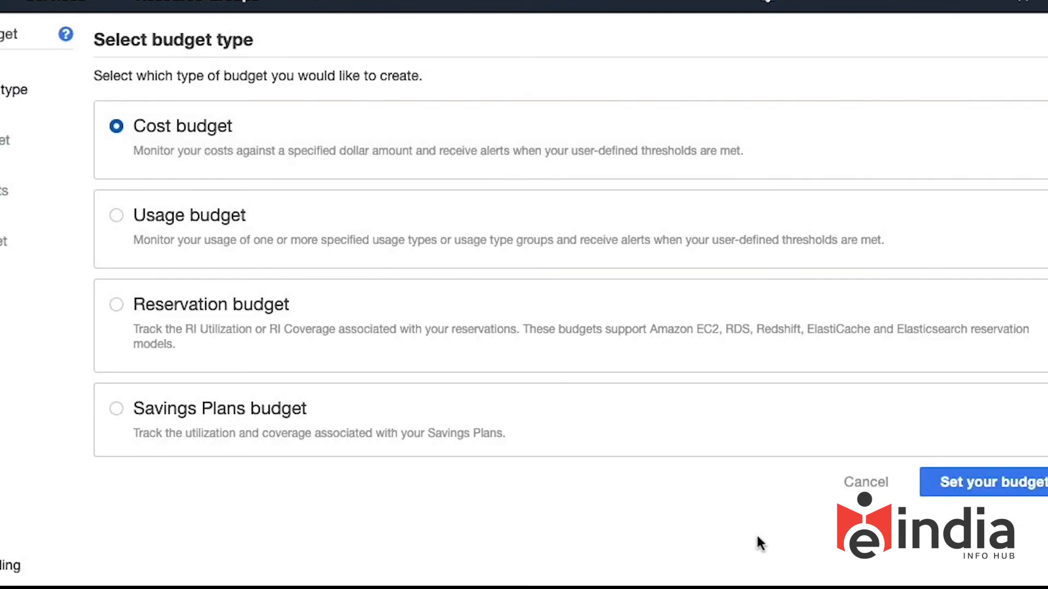
click(993, 491)
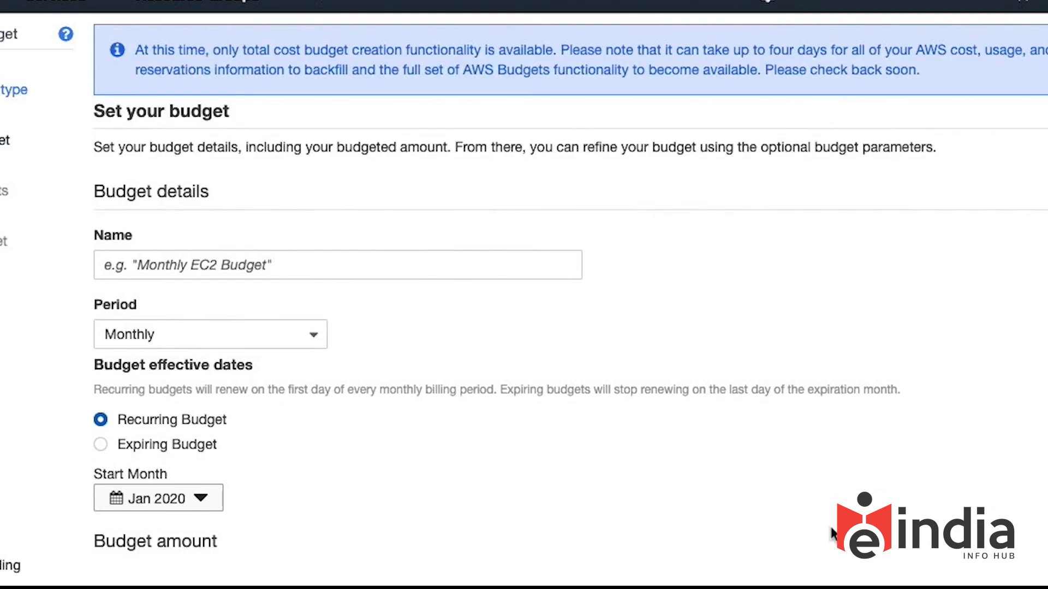
click(337, 262)
text(Monthly Budget)
click(418, 343)
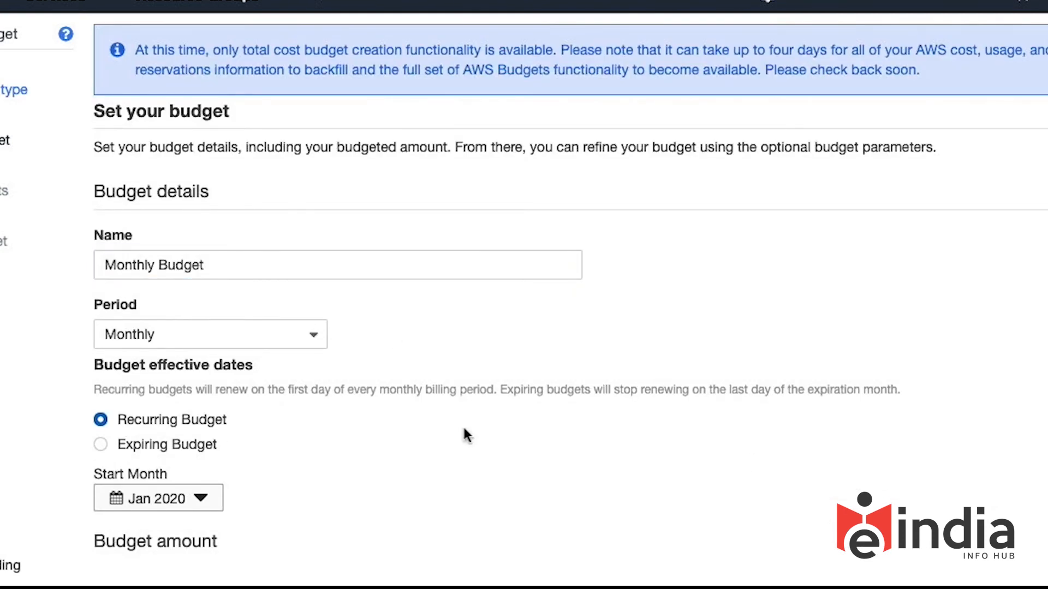
scroll(465, 424, down, 5)
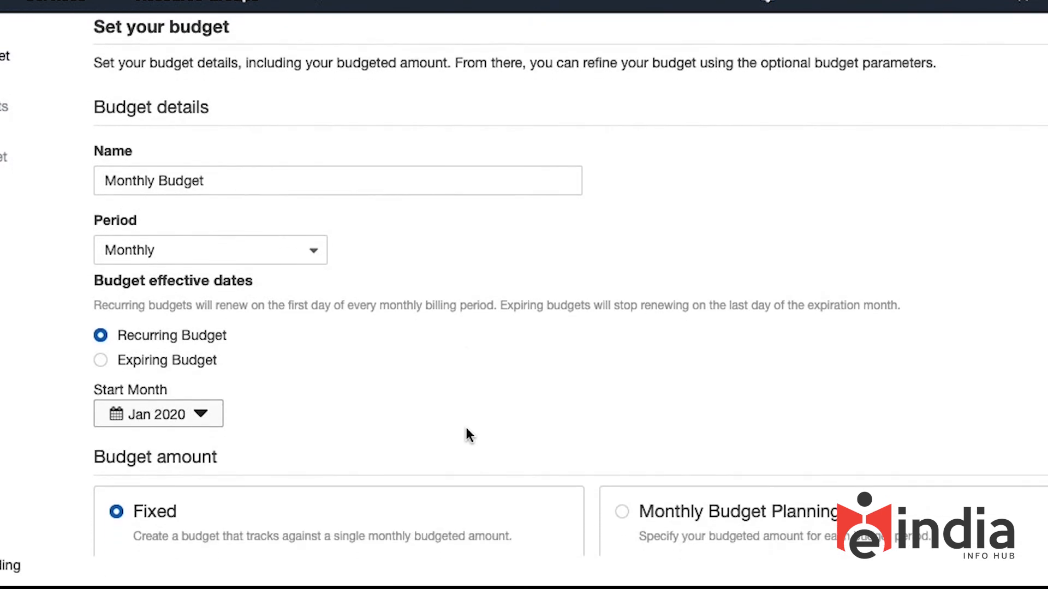
scroll(466, 428, down, 2)
click(231, 309)
text(10.00)
click(381, 337)
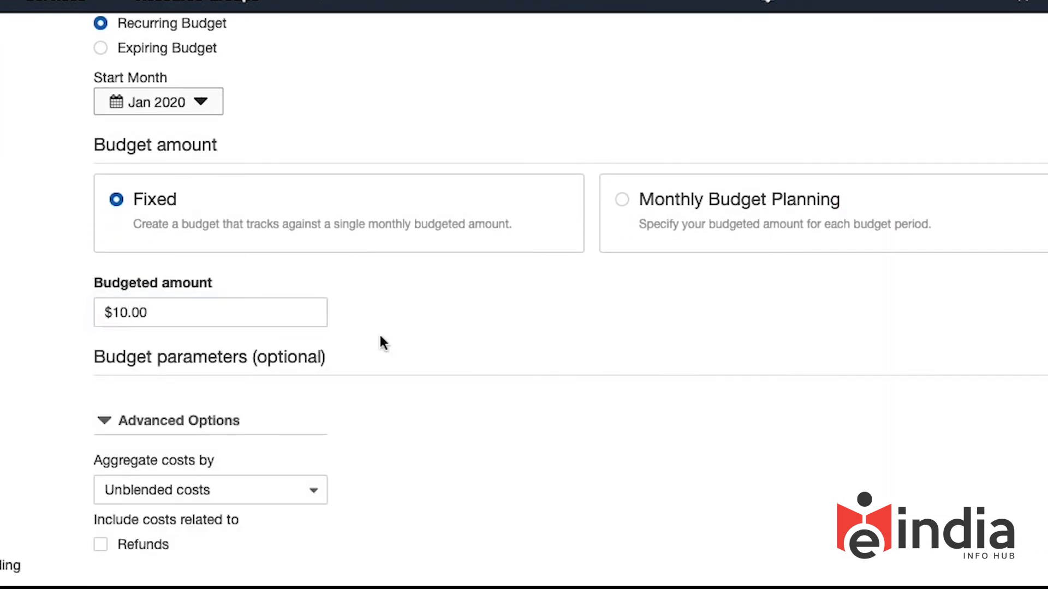
scroll(380, 337, down, 4)
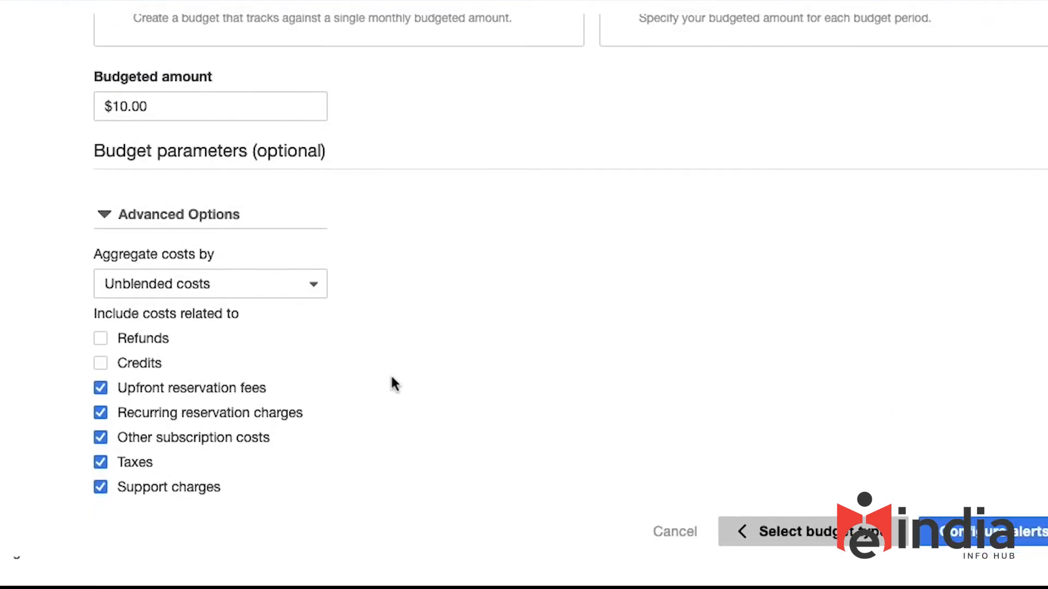
Step: Add an 80% threshold alert with an email contact, then confirm and create the budget
click(1014, 532)
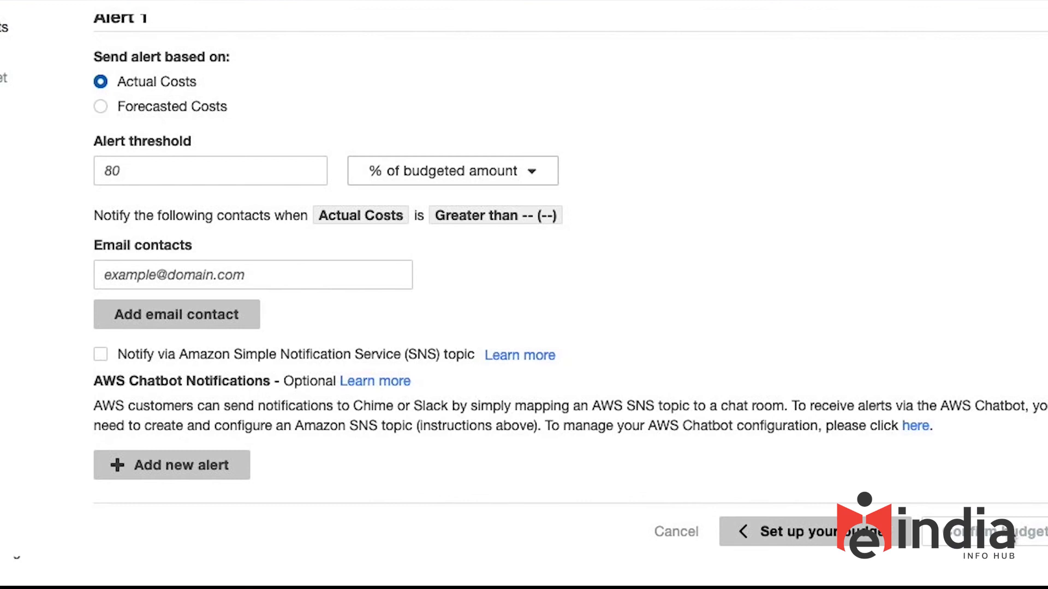
click(244, 171)
text(80)
click(457, 281)
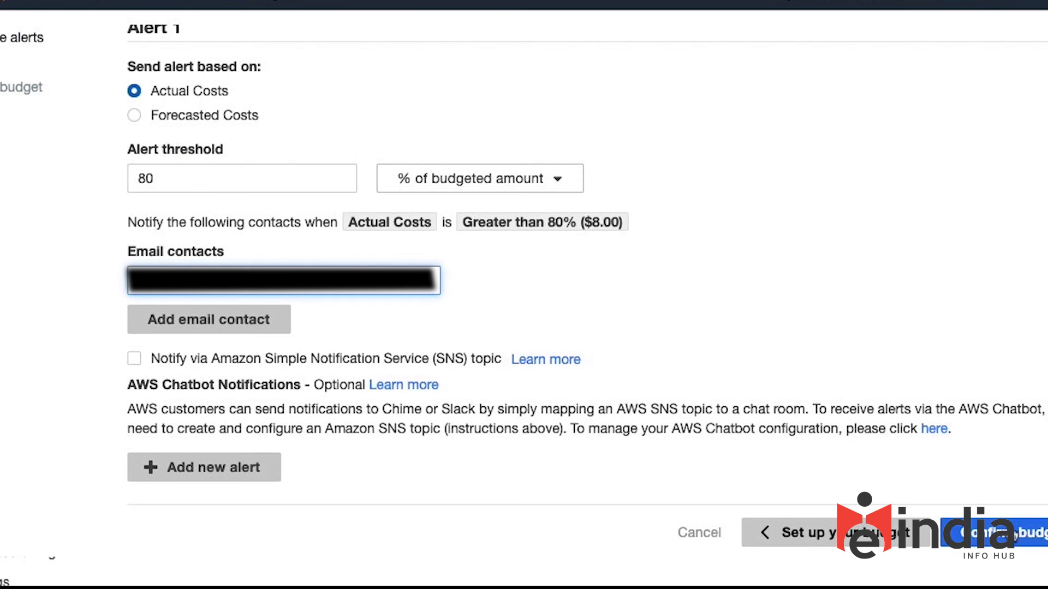
click(998, 532)
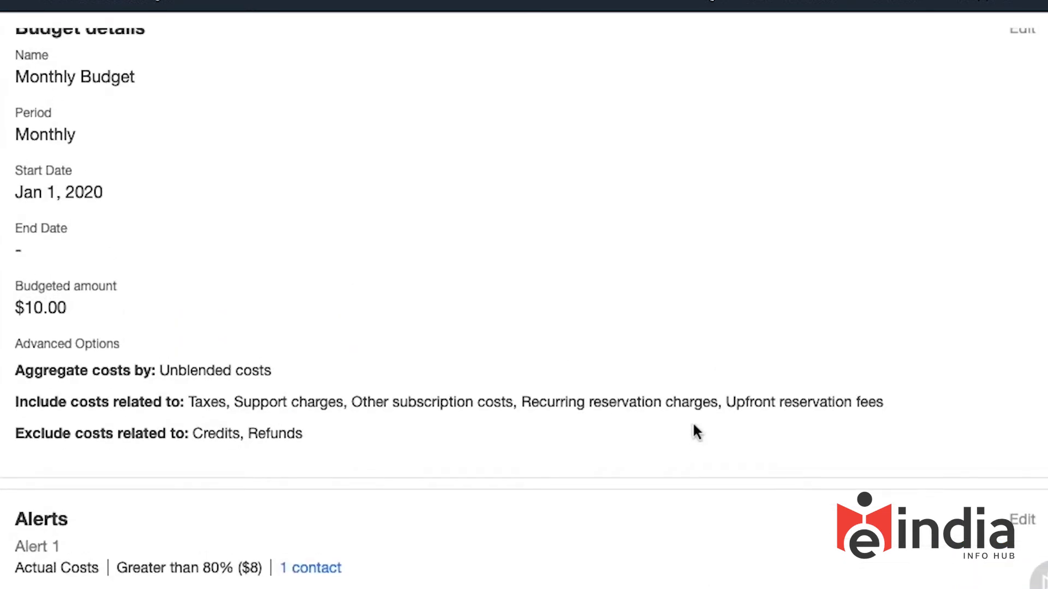
click(1004, 574)
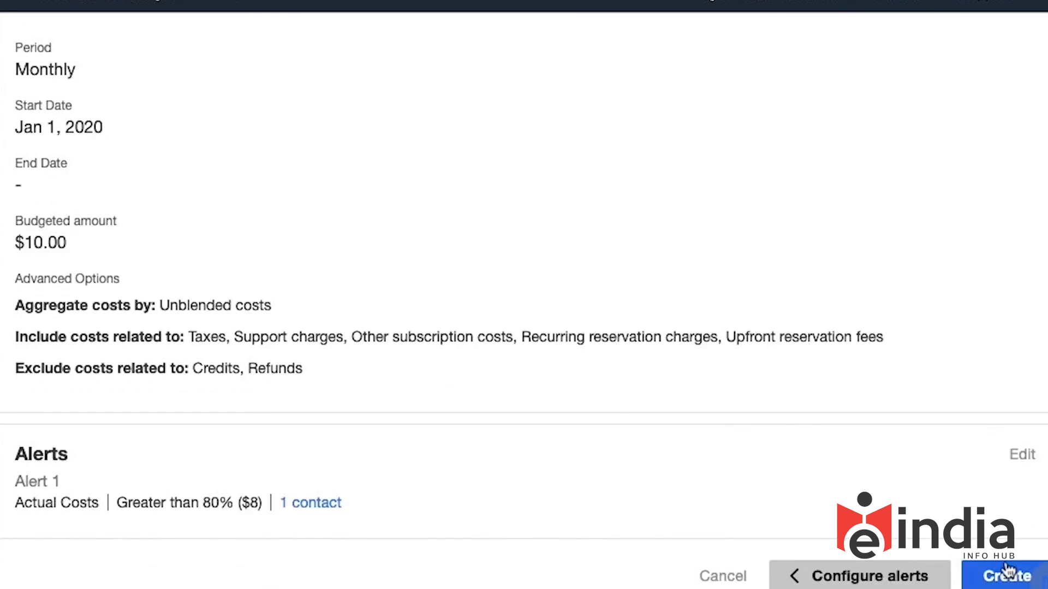